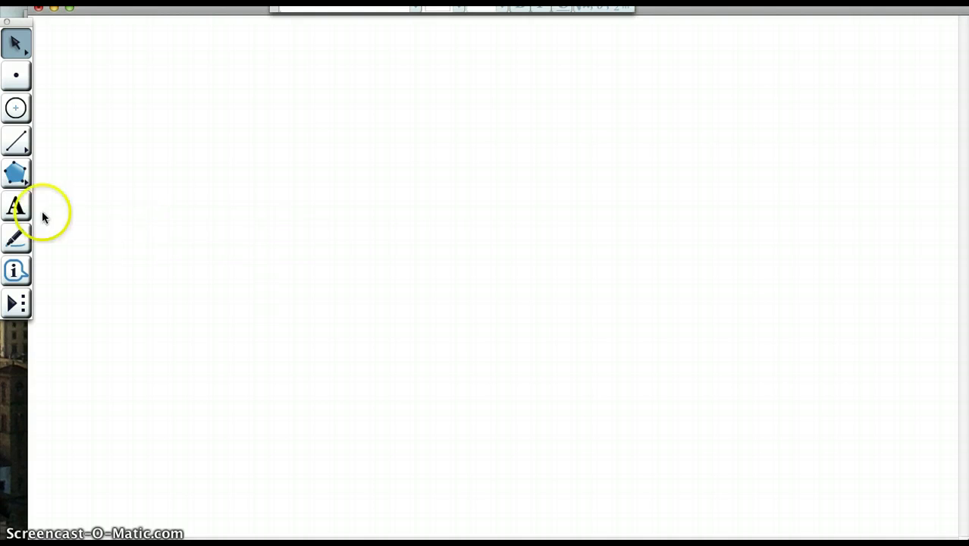
# - Draw two segments from a shared endpoint: a steep one about 6.6 cm long and a horizontal one about 17.3 cm long
pyautogui.click(16, 141)
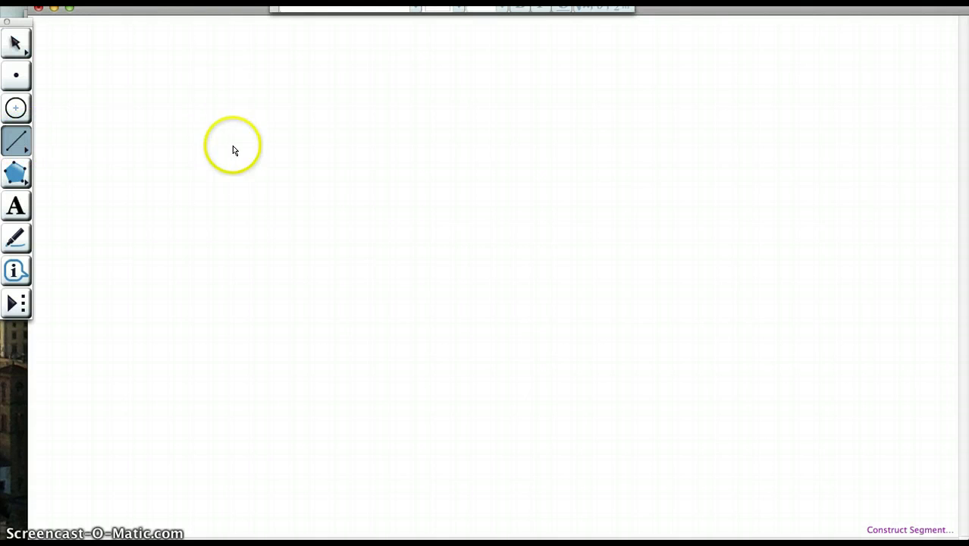
pyautogui.moveTo(206, 280); pyautogui.dragTo(205, 283)
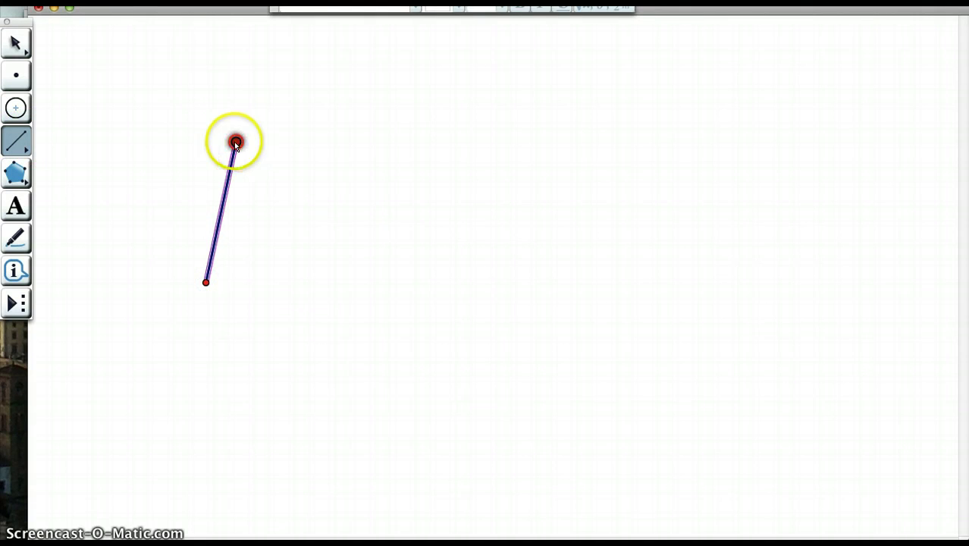
pyautogui.moveTo(236, 142)
pyautogui.mouseDown()
pyautogui.moveTo(568, 160)
pyautogui.moveTo(615, 142)
pyautogui.mouseUp()
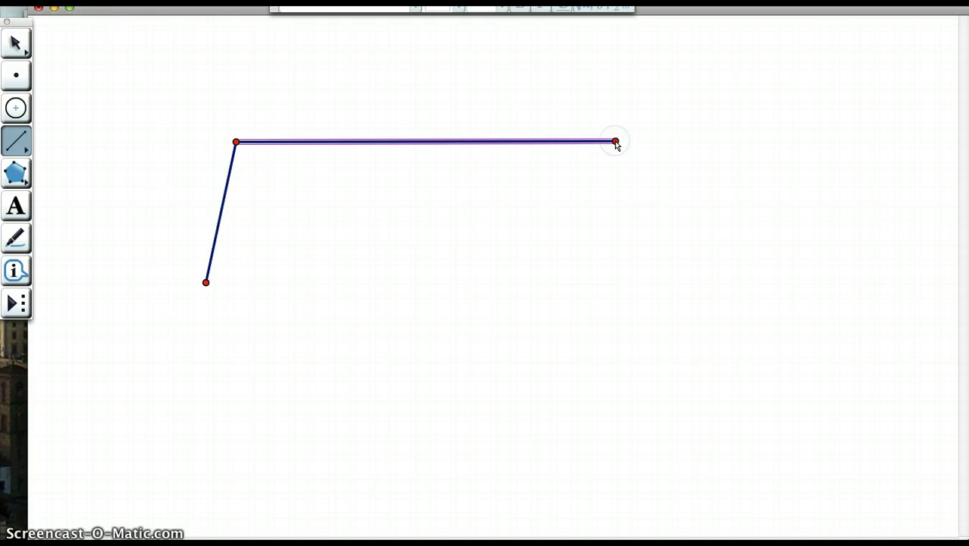
pyautogui.click(22, 44)
pyautogui.click(494, 345)
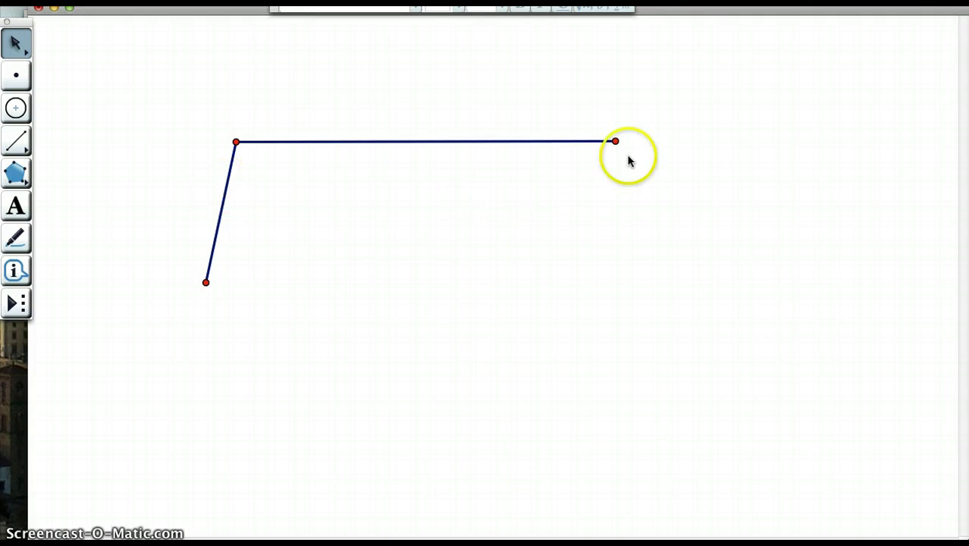
# - Construct a circle by center and radius, centred on the horizontal segment's free endpoint with the short segment as radius
pyautogui.rightClick(223, 197)
pyautogui.click(97, 269)
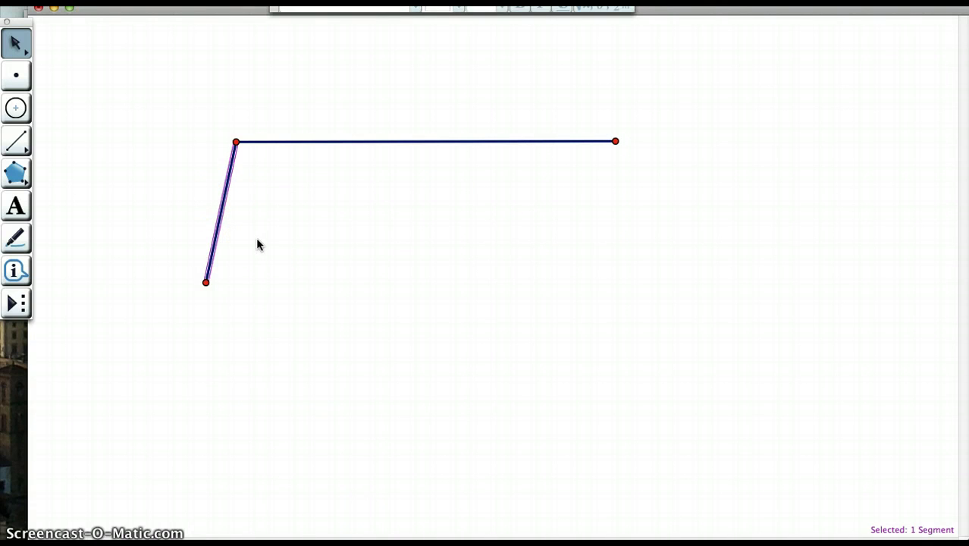
pyautogui.click(219, 230)
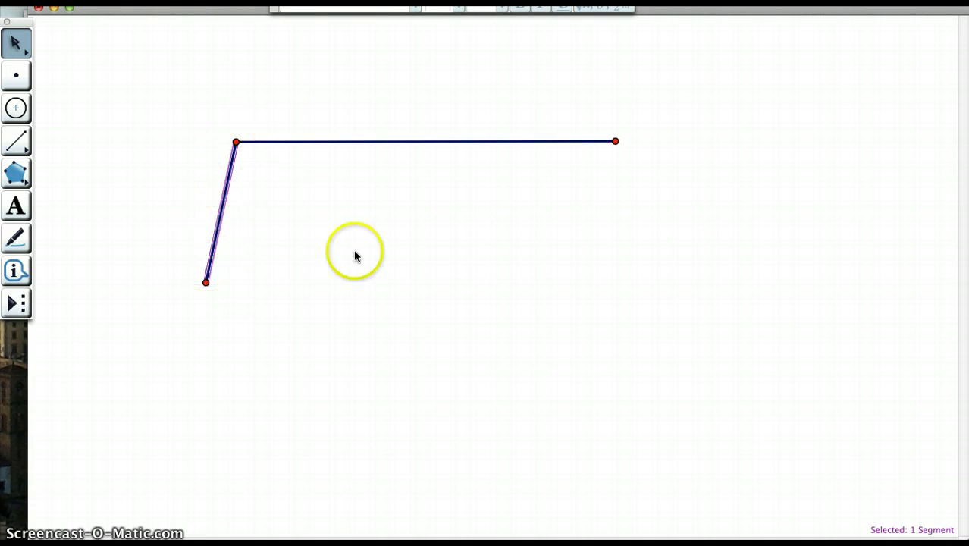
pyautogui.click(617, 141)
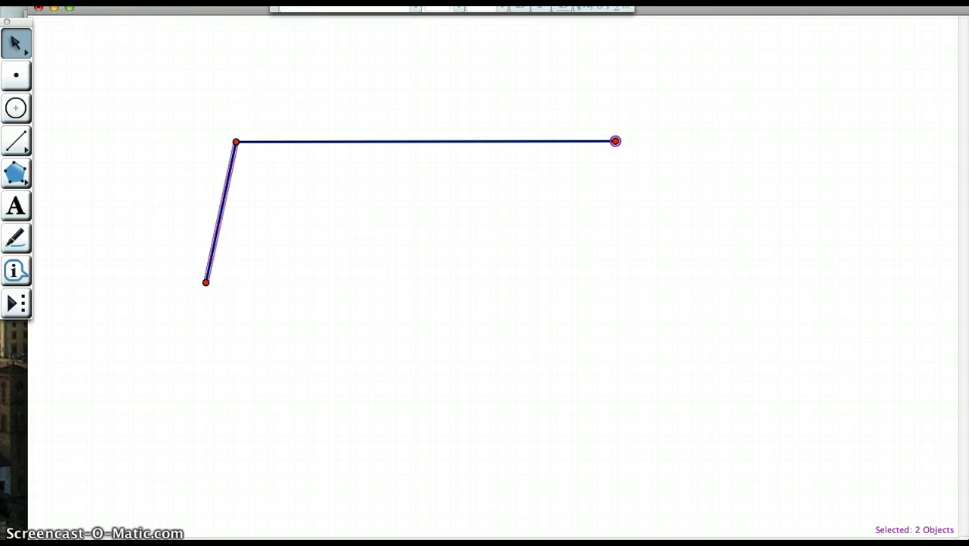
pyautogui.click(247, 1)
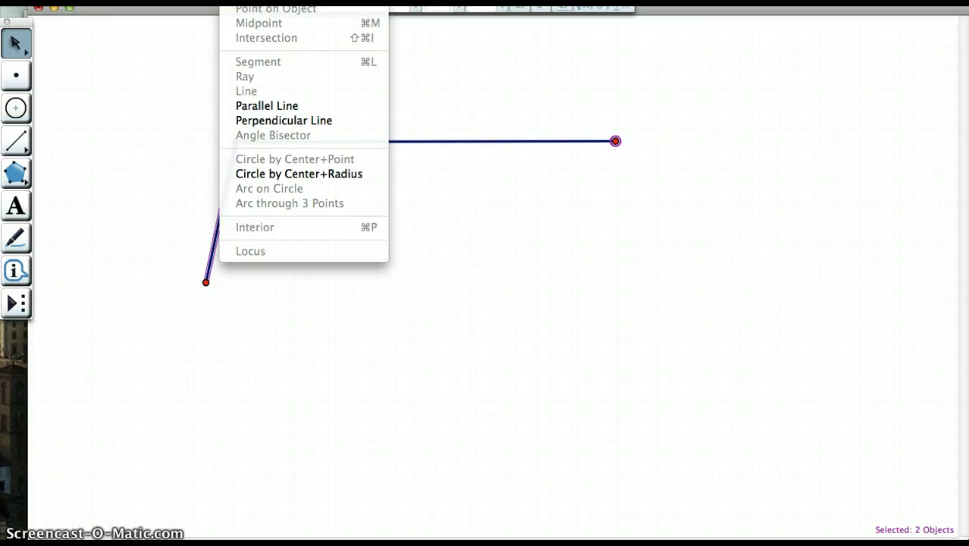
pyautogui.click(377, 175)
pyautogui.click(660, 275)
pyautogui.click(620, 205)
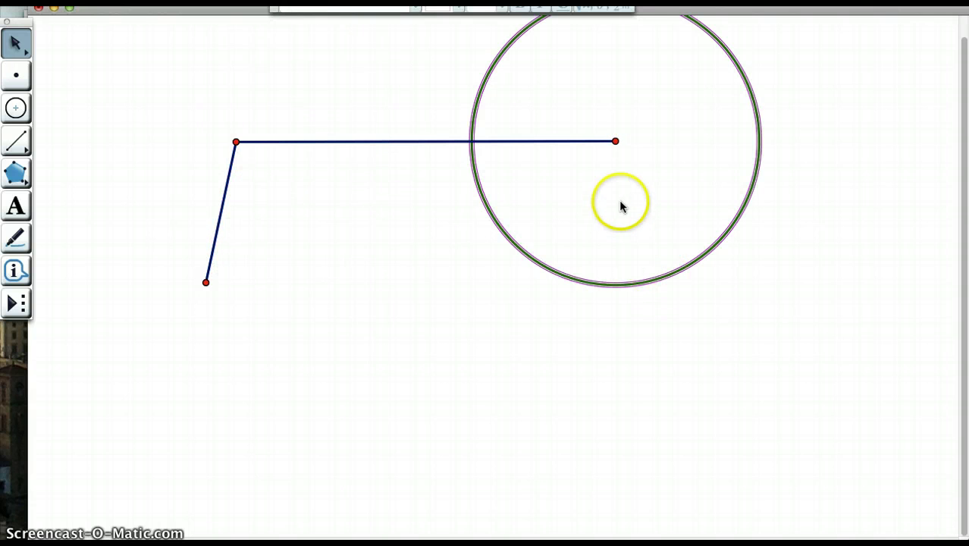
pyautogui.click(620, 205)
# - Draw a segment from the circle's centre to a point on its lower-right arc
pyautogui.click(16, 141)
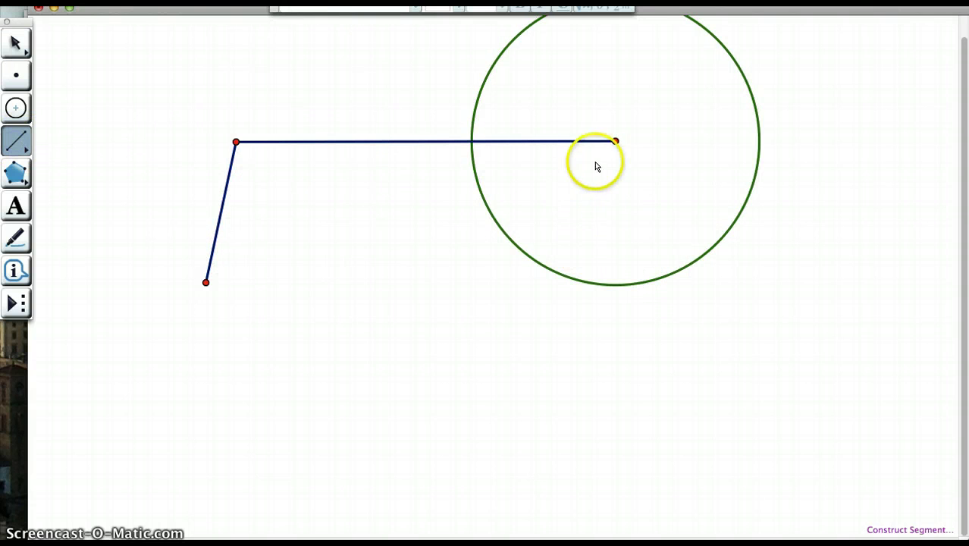
pyautogui.moveTo(615, 142)
pyautogui.mouseDown()
pyautogui.moveTo(805, 147)
pyautogui.moveTo(752, 186)
pyautogui.mouseUp()
pyautogui.click(15, 44)
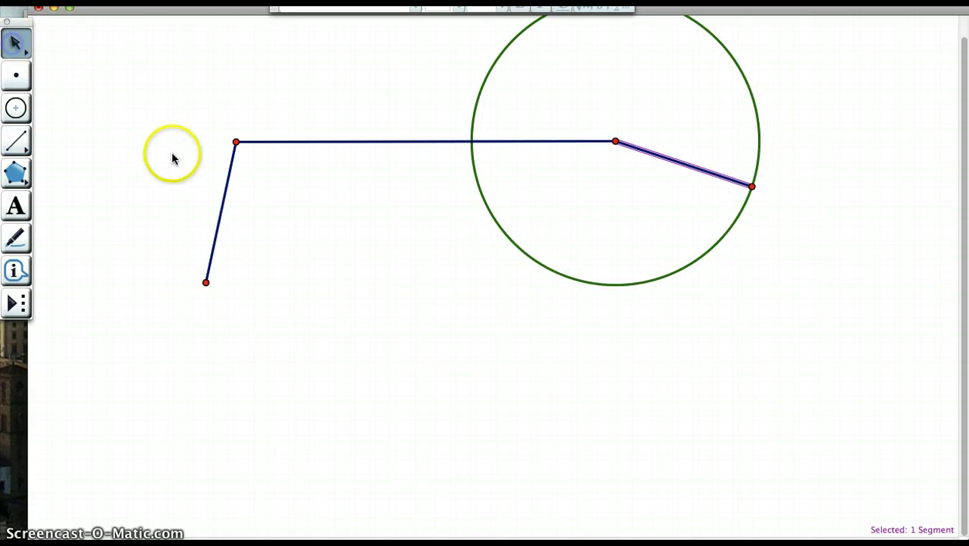
# - Measure the lengths of the circle's radius segment and the short steep segment
pyautogui.click(229, 178)
pyautogui.click(383, 1)
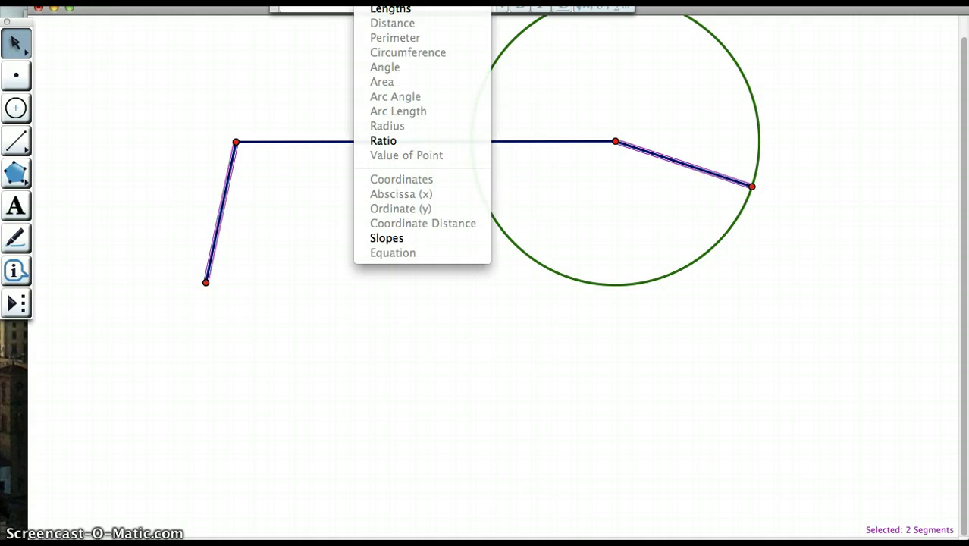
pyautogui.click(391, 11)
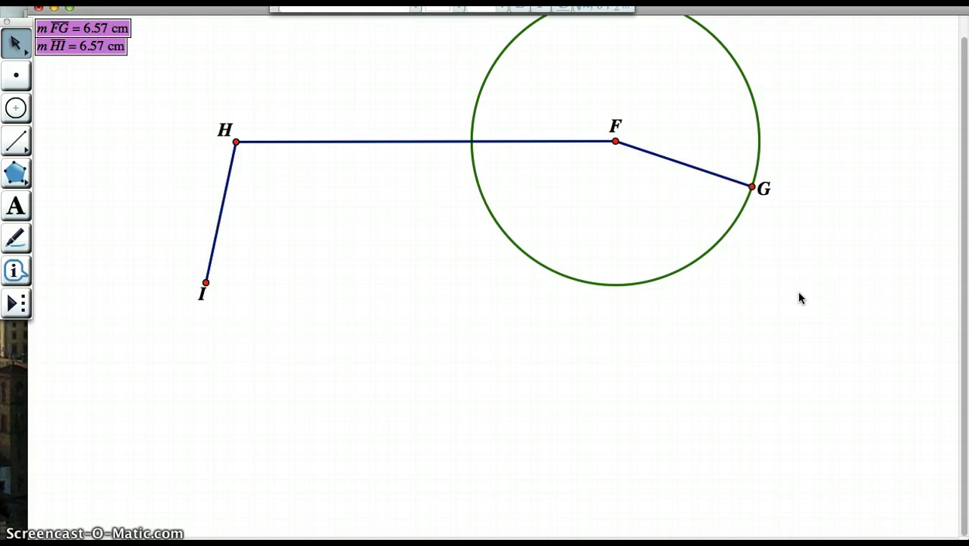
pyautogui.click(659, 336)
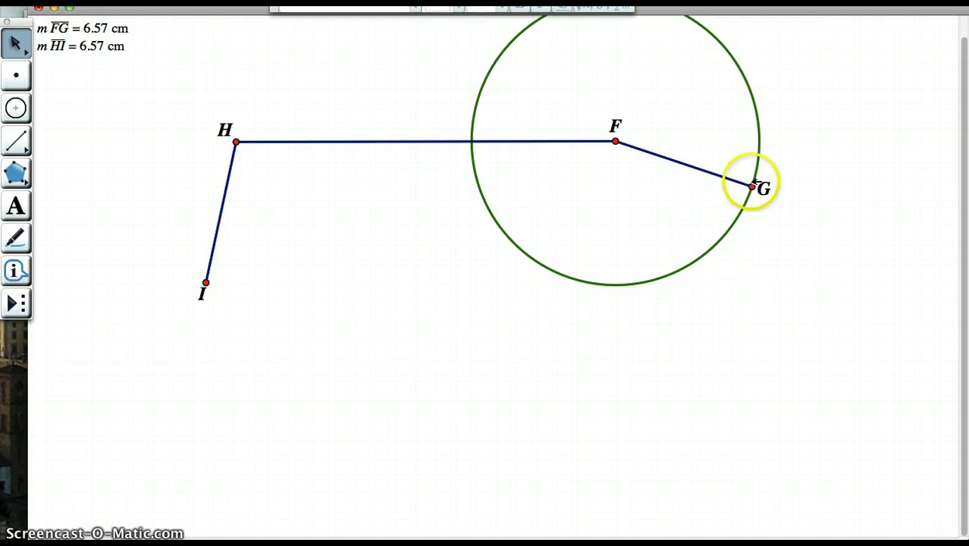
# - Move point G along the circle to its lower-right arc and shift point I slightly, checking that FG matches HI
pyautogui.moveTo(753, 188); pyautogui.dragTo(562, 269)
pyautogui.click(293, 286)
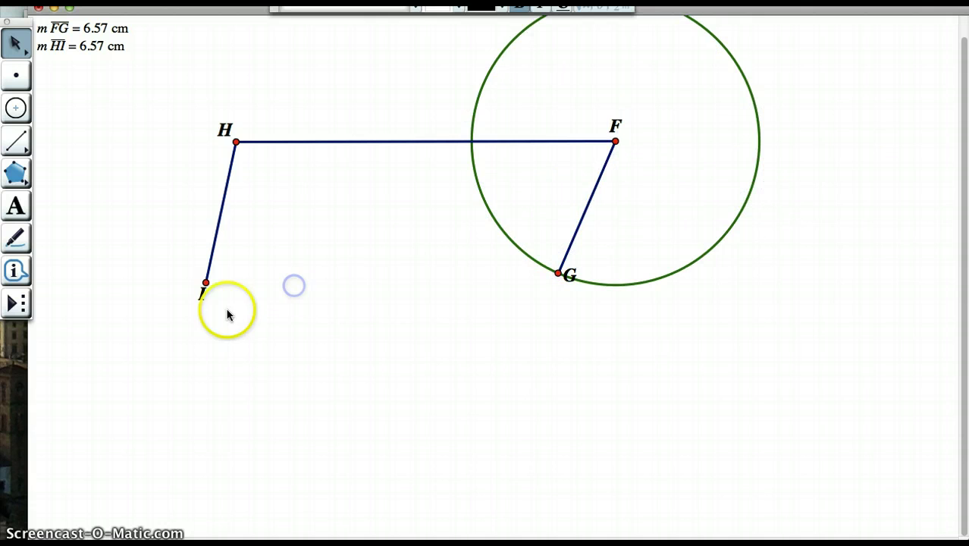
pyautogui.moveTo(206, 281)
pyautogui.mouseDown()
pyautogui.moveTo(197, 330)
pyautogui.moveTo(211, 264)
pyautogui.moveTo(186, 318)
pyautogui.moveTo(202, 282)
pyautogui.mouseUp()
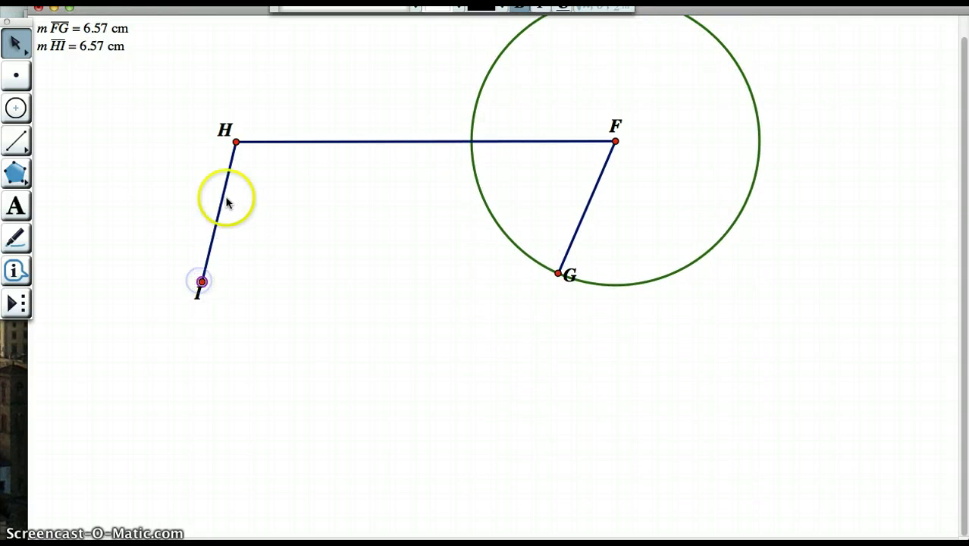
pyautogui.click(665, 182)
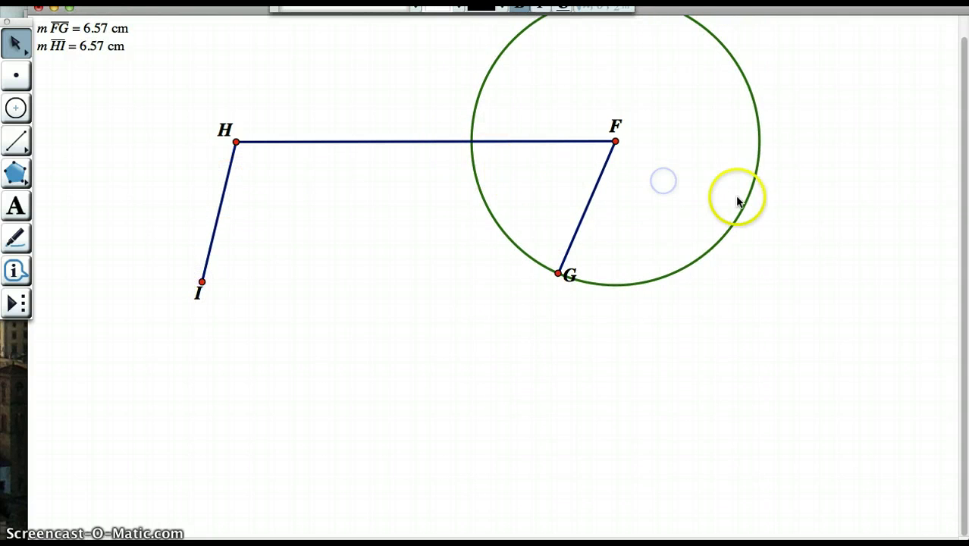
pyautogui.click(748, 201)
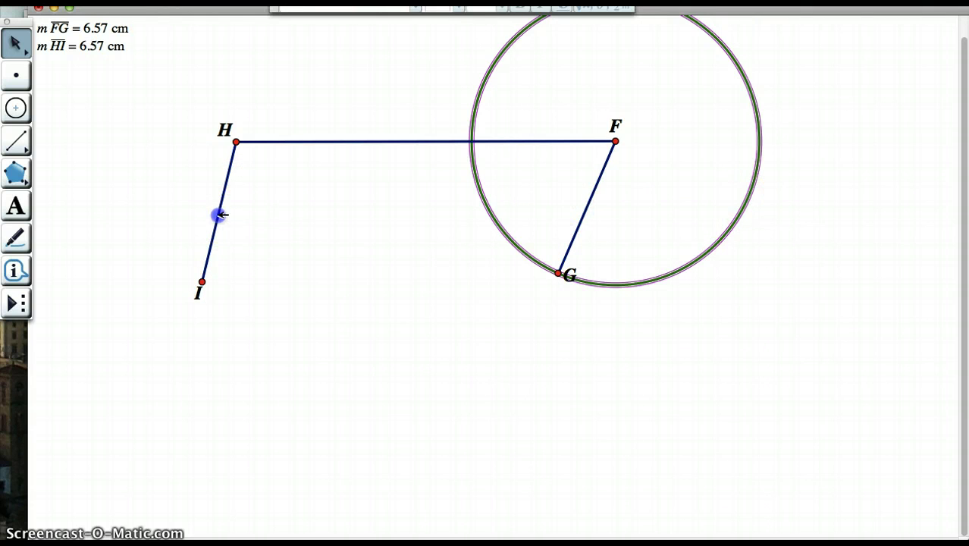
pyautogui.click(672, 227)
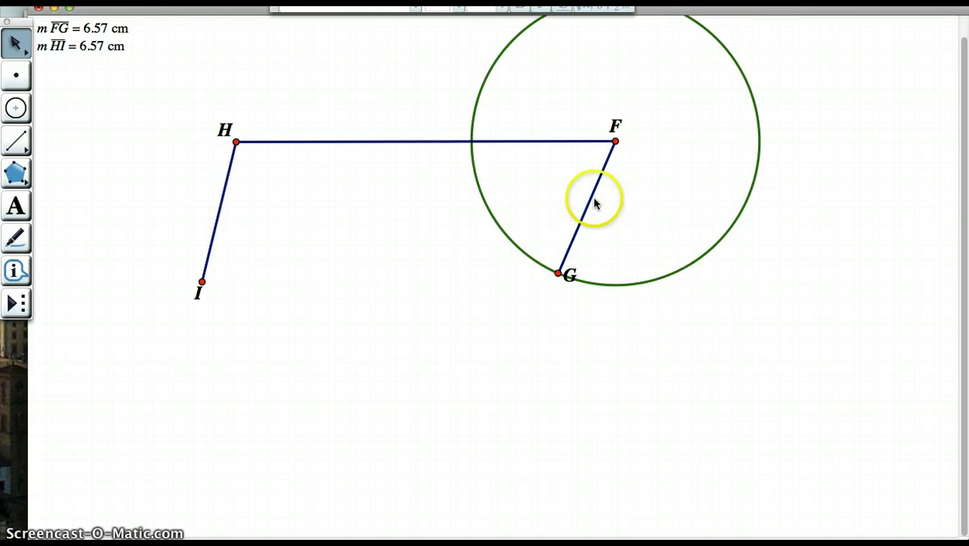
pyautogui.moveTo(556, 274); pyautogui.dragTo(731, 282)
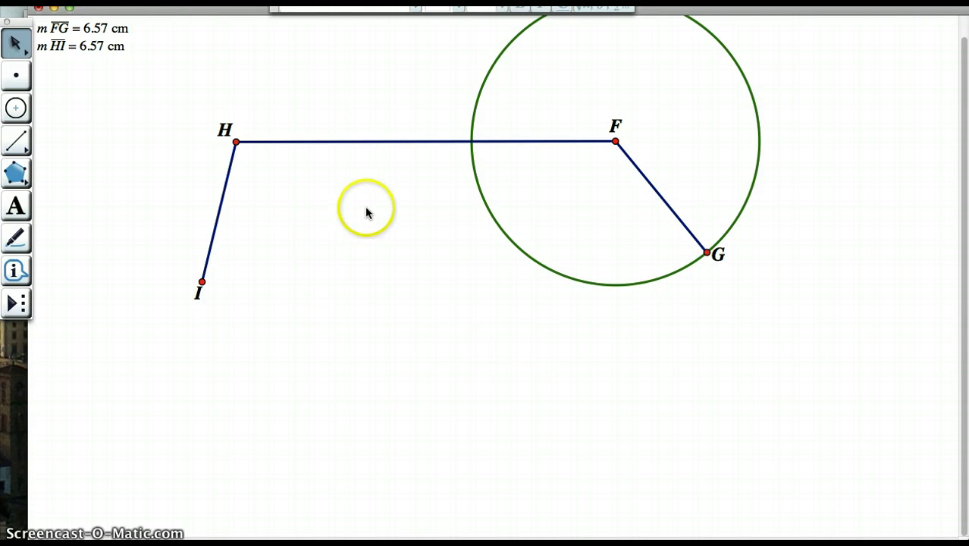
# - Construct a circle by center and radius, centred on point I with segment HF as radius
pyautogui.click(364, 141)
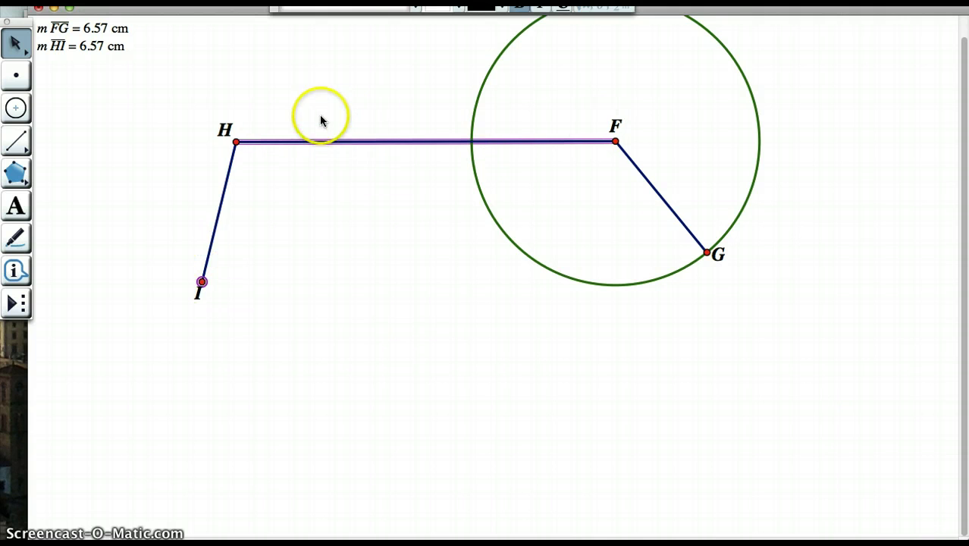
pyautogui.click(251, 0)
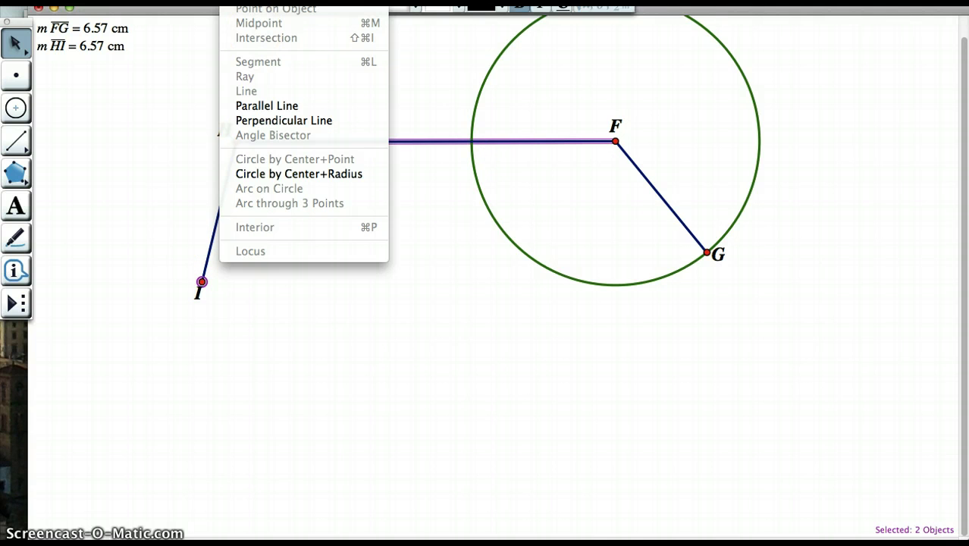
pyautogui.click(269, 174)
pyautogui.click(758, 329)
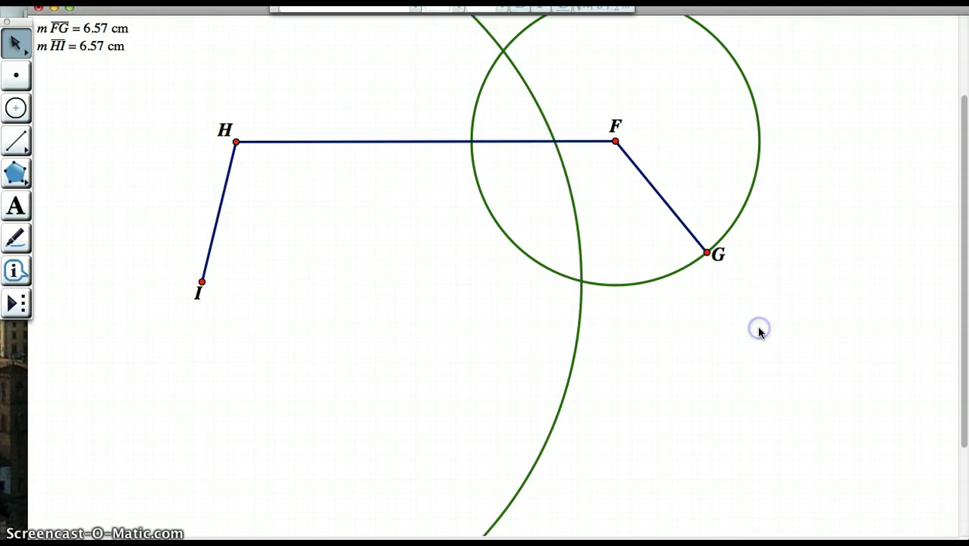
# - Draw a segment from point I to a point on the large circle, just below where the two circles cross
pyautogui.click(17, 140)
pyautogui.moveTo(201, 282); pyautogui.dragTo(579, 331)
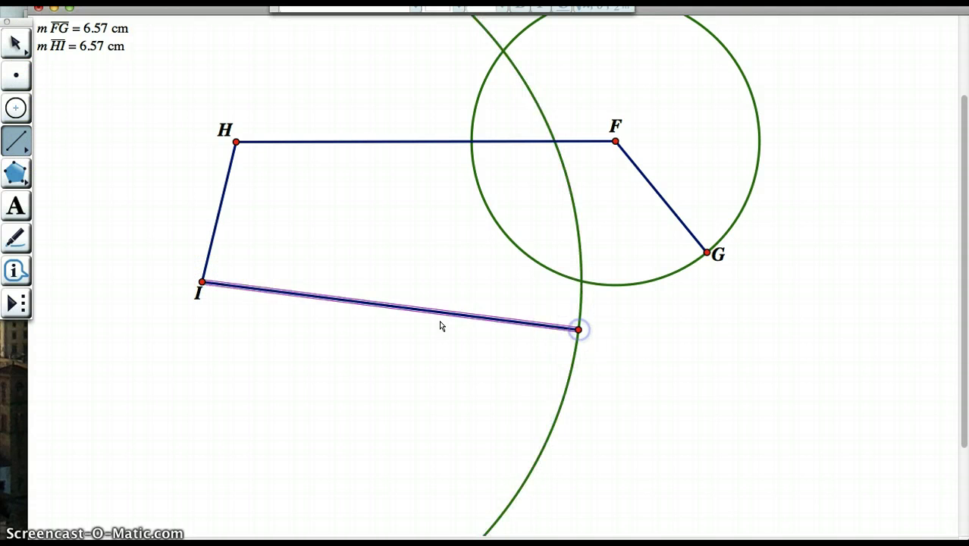
pyautogui.click(18, 43)
# - Measure the lengths of segment HF and the new segment from point I
pyautogui.keyDown('shift'); pyautogui.click(354, 141); pyautogui.keyUp('shift')
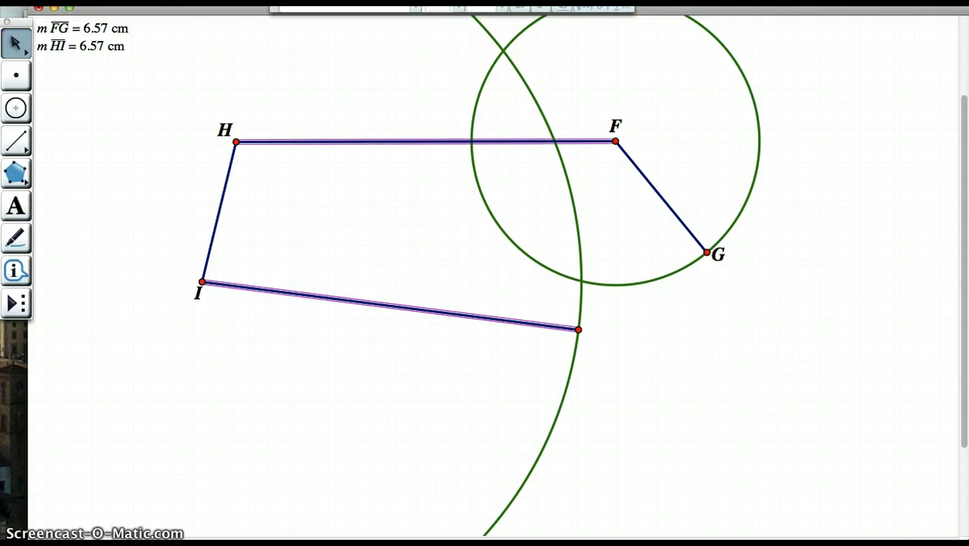
pyautogui.click(235, 1)
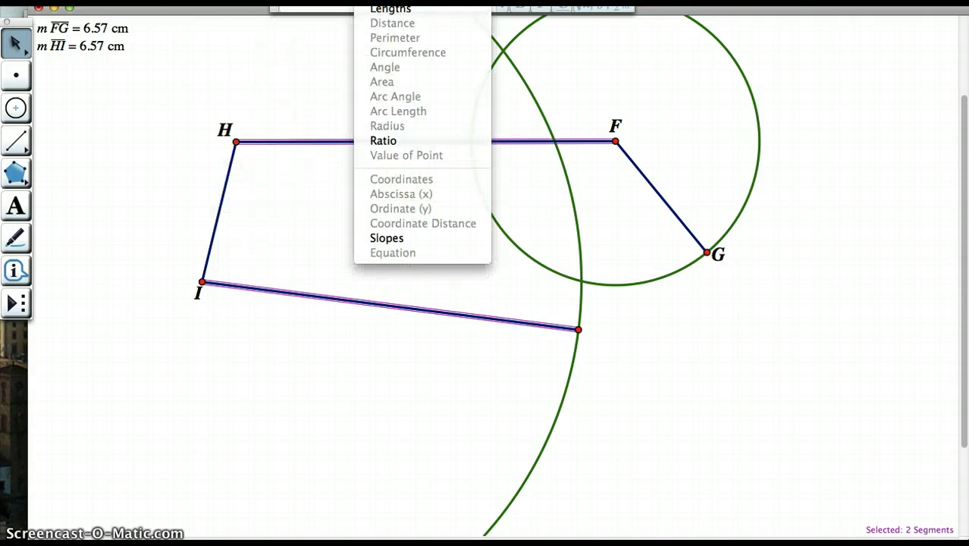
pyautogui.click(381, 7)
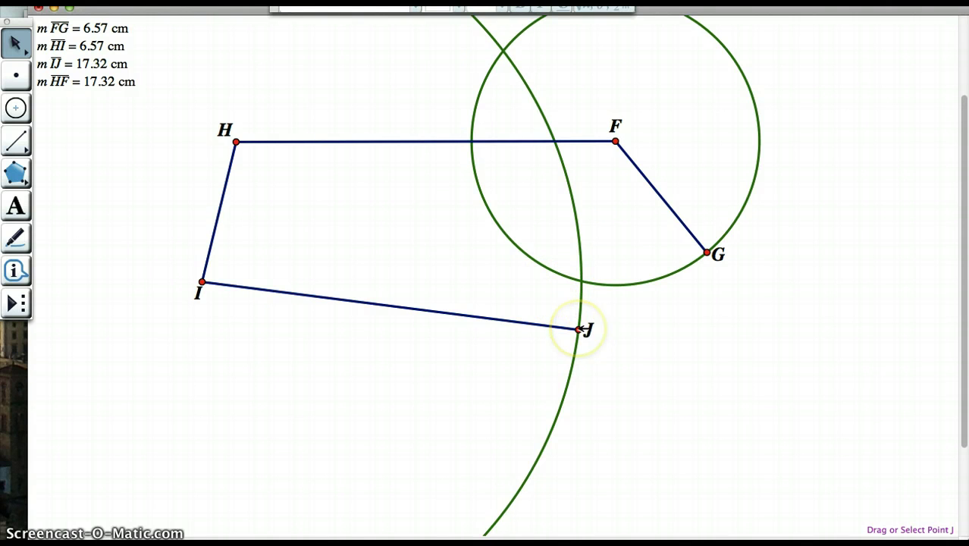
# - Move points J and G onto the lower intersection of the two circles to close the parallelogram
pyautogui.moveTo(580, 329); pyautogui.dragTo(590, 280)
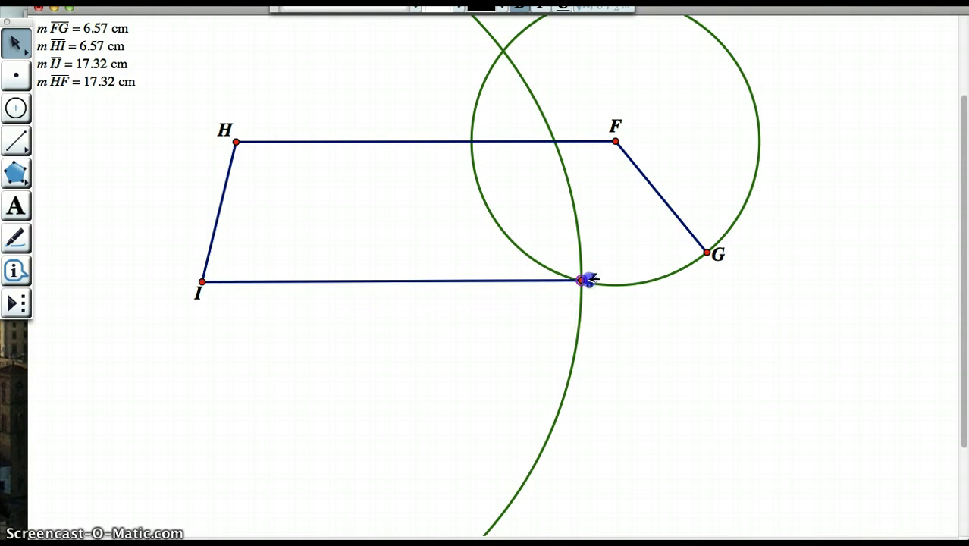
pyautogui.moveTo(707, 252); pyautogui.dragTo(582, 294)
pyautogui.click(696, 379)
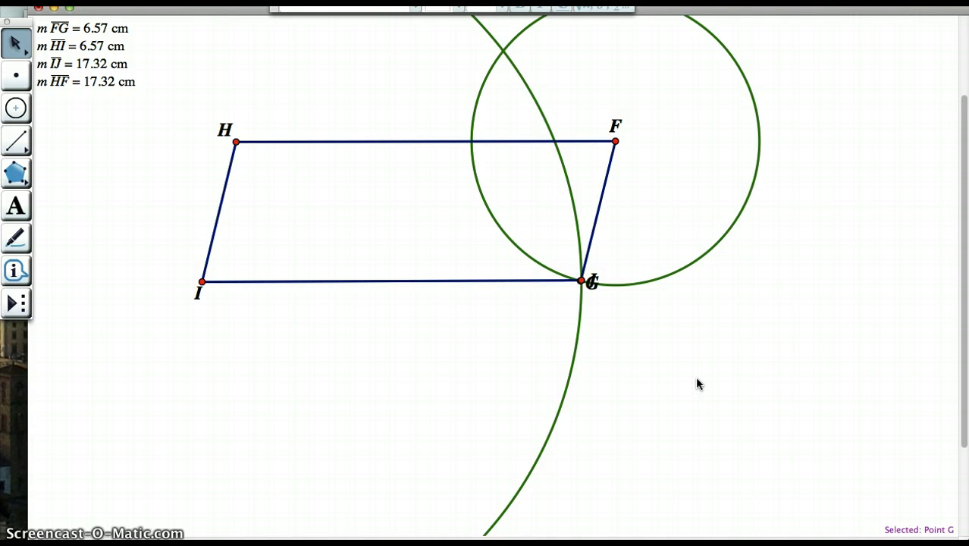
# - Test the parallelogram by moving point F inward and then outward until HF is about 20.2 cm long
pyautogui.click(654, 266)
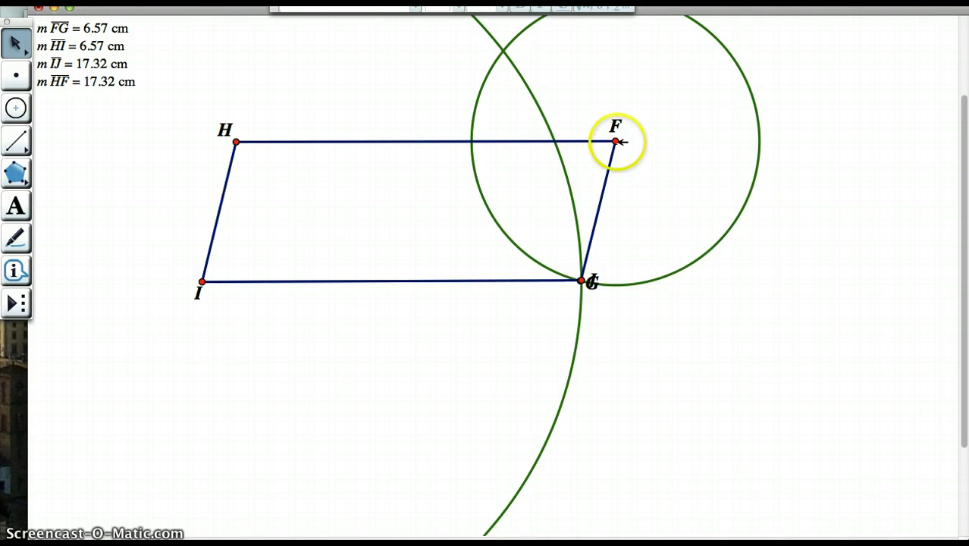
pyautogui.moveTo(615, 141); pyautogui.dragTo(576, 141)
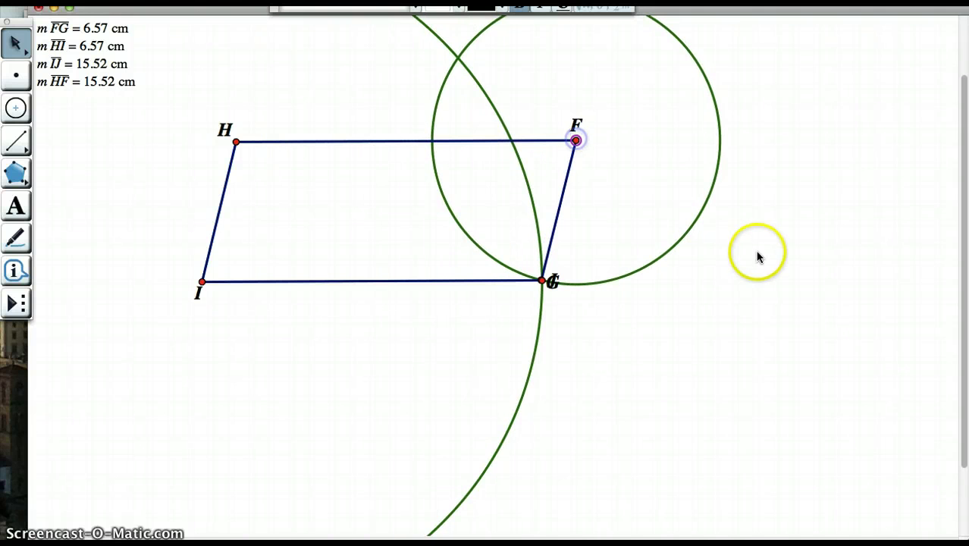
pyautogui.moveTo(697, 309); pyautogui.dragTo(680, 131)
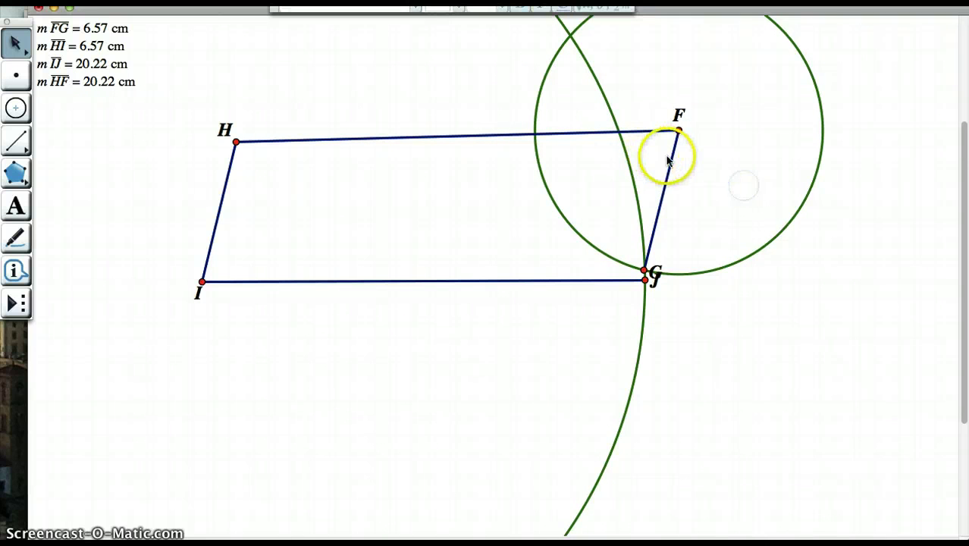
# - Hide segments FG and IJ together with points G and J
pyautogui.click(675, 161)
pyautogui.click(643, 271)
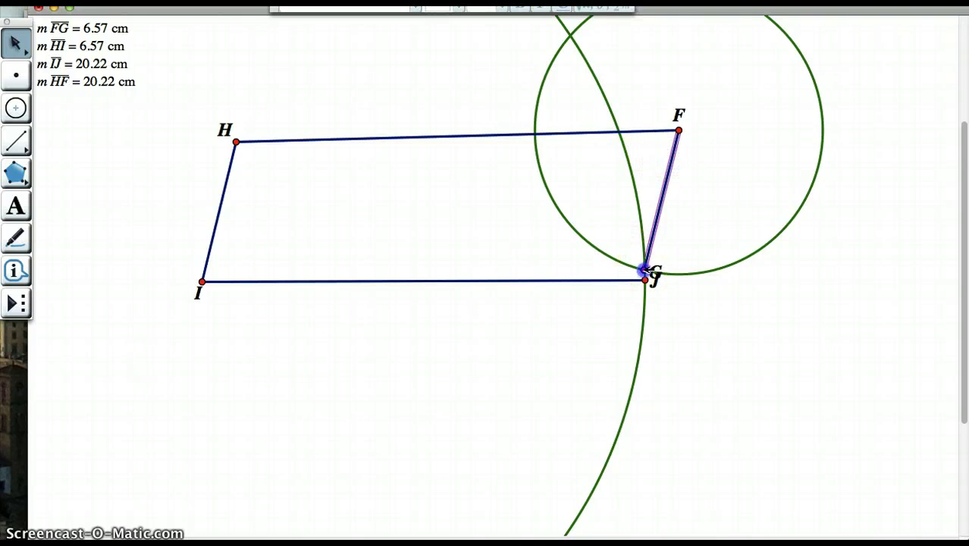
pyautogui.click(645, 280)
pyautogui.click(612, 281)
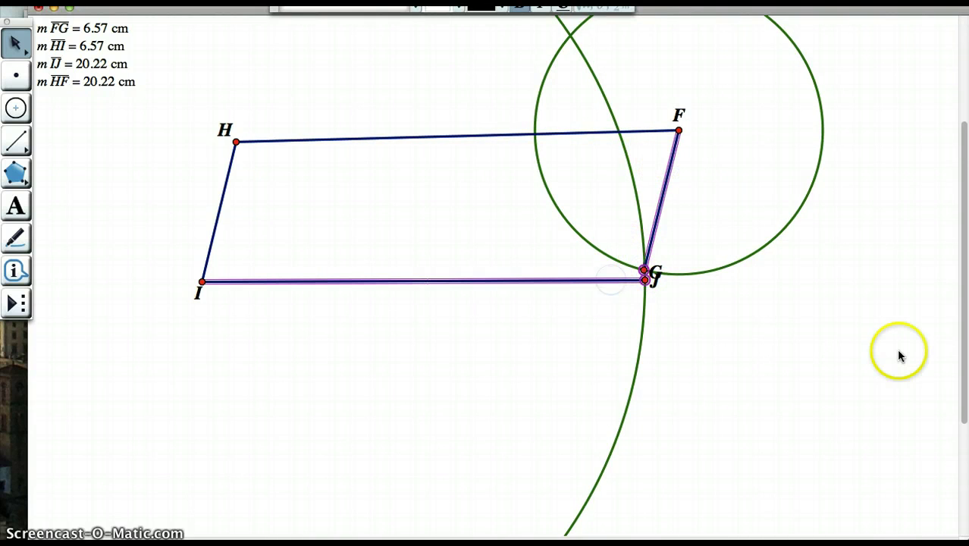
pyautogui.press('Delete')
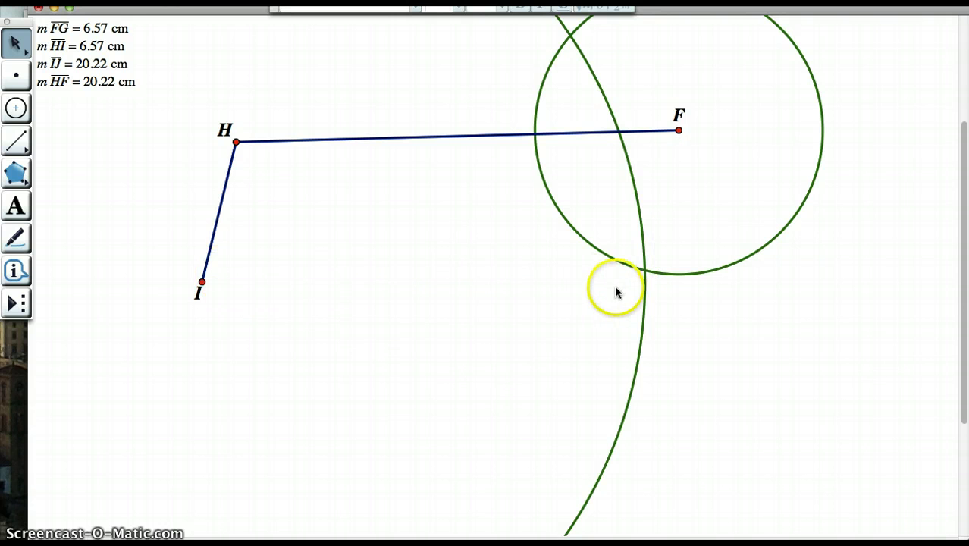
# - Mark the lower intersection of the two circles with a point and connect it by segments to points I and F
pyautogui.click(643, 271)
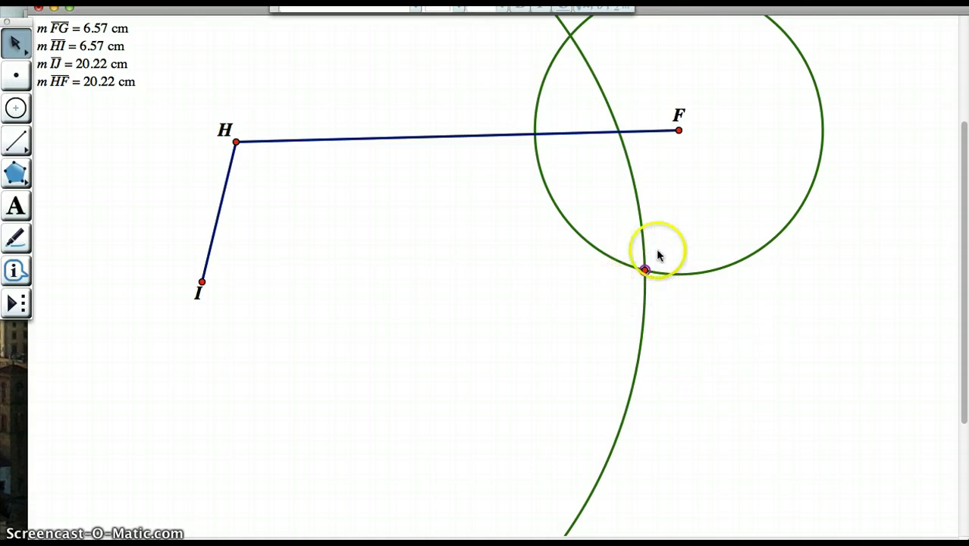
pyautogui.click(25, 144)
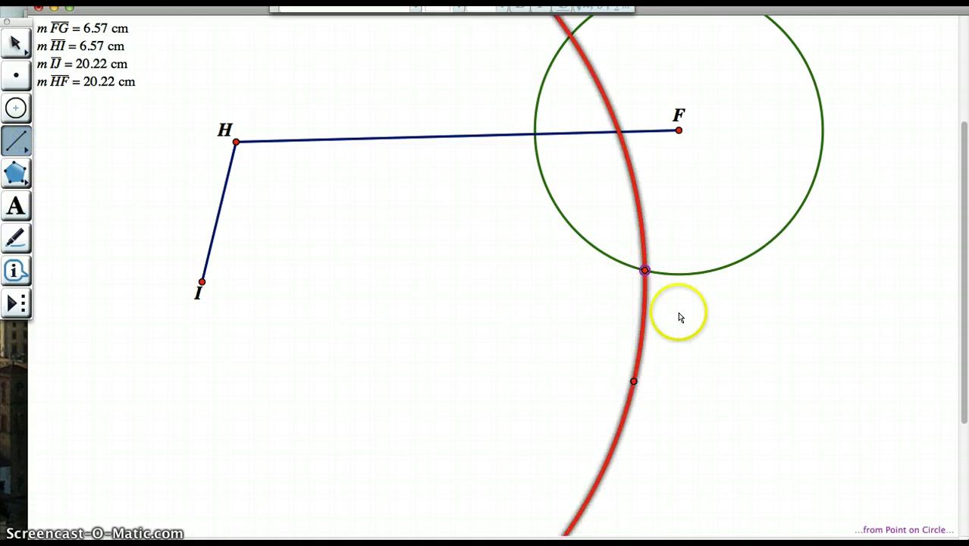
pyautogui.click(643, 270)
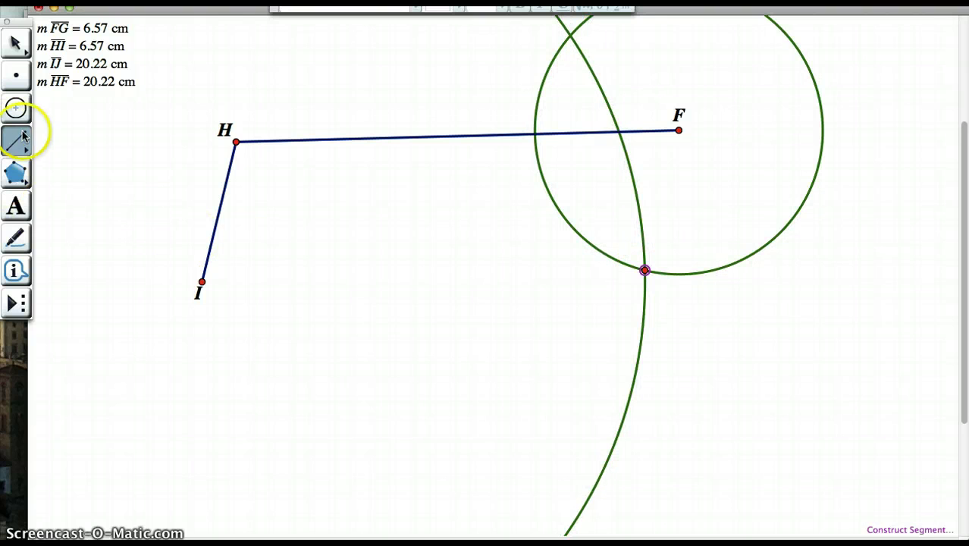
pyautogui.moveTo(241, 282)
pyautogui.mouseDown()
pyautogui.moveTo(644, 270)
pyautogui.moveTo(680, 131)
pyautogui.mouseUp()
pyautogui.click(17, 44)
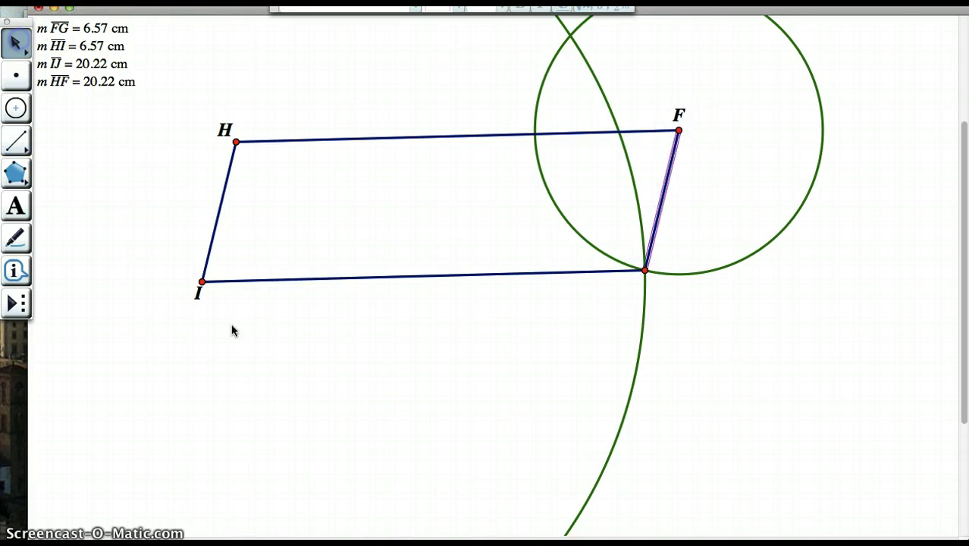
pyautogui.click(375, 410)
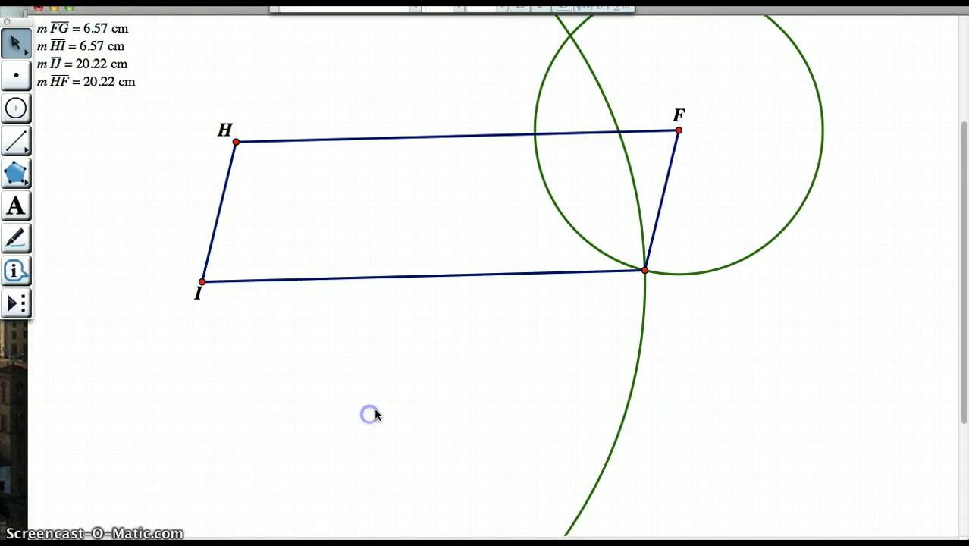
# - Measure the lengths of the two new segments that run from the circles' intersection point to I and F
pyautogui.click(531, 274)
pyautogui.click(660, 219)
pyautogui.click(418, 4)
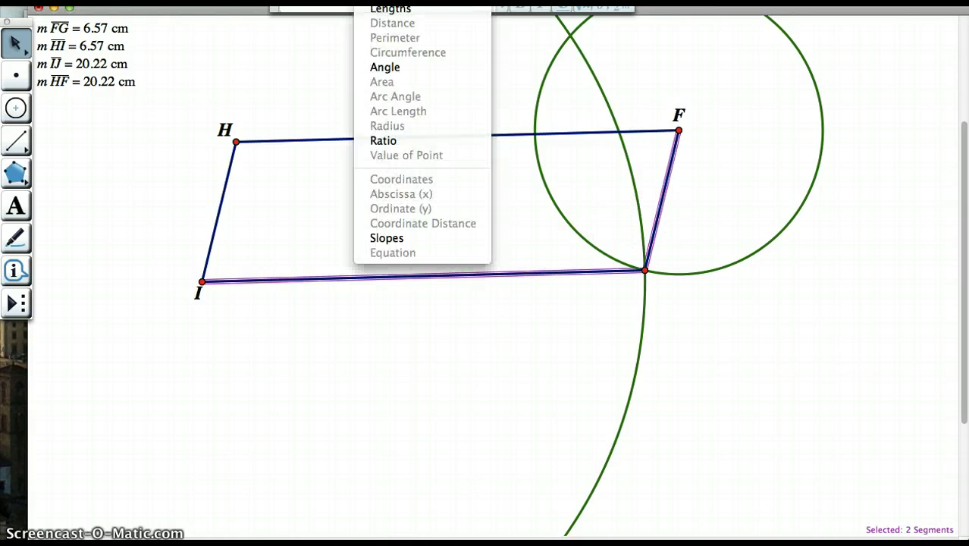
pyautogui.click(390, 9)
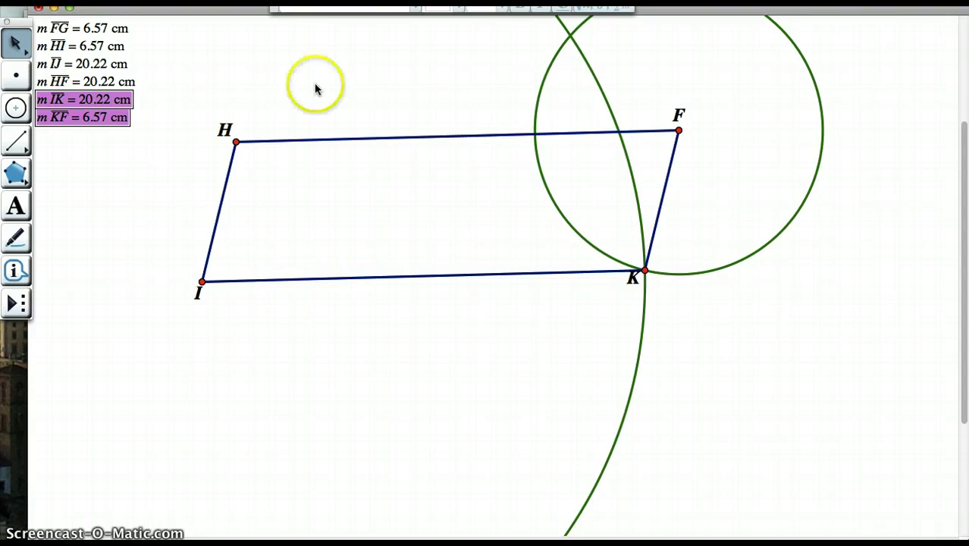
pyautogui.click(236, 82)
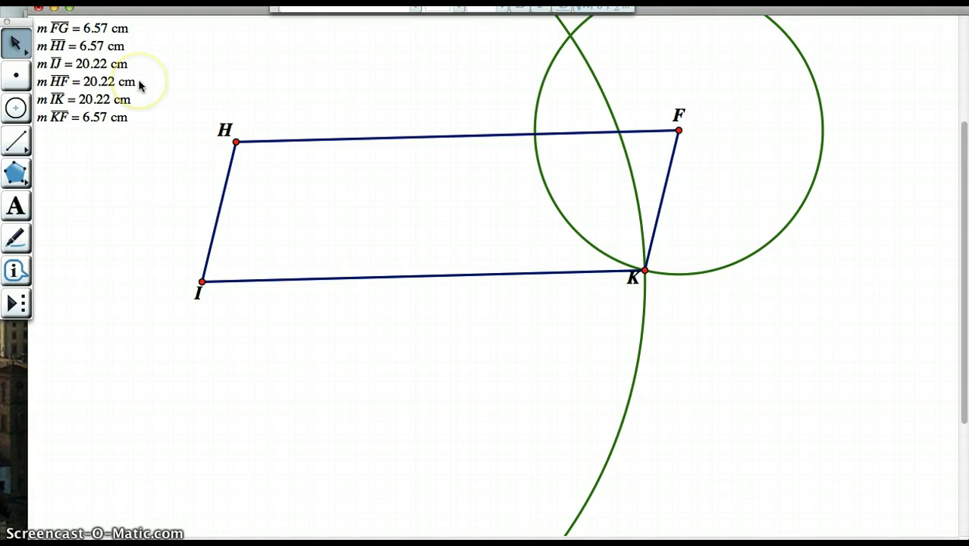
# - Remove the length measurements of the hidden segments FG and IJ
pyautogui.click(80, 28)
pyautogui.keyDown('shift'); pyautogui.click(80, 67); pyautogui.keyUp('shift')
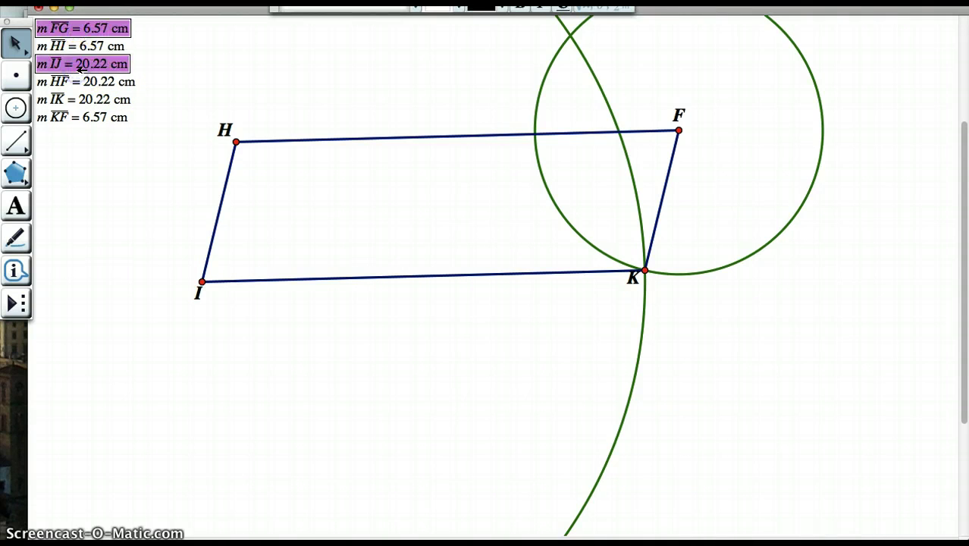
pyautogui.press('Delete')
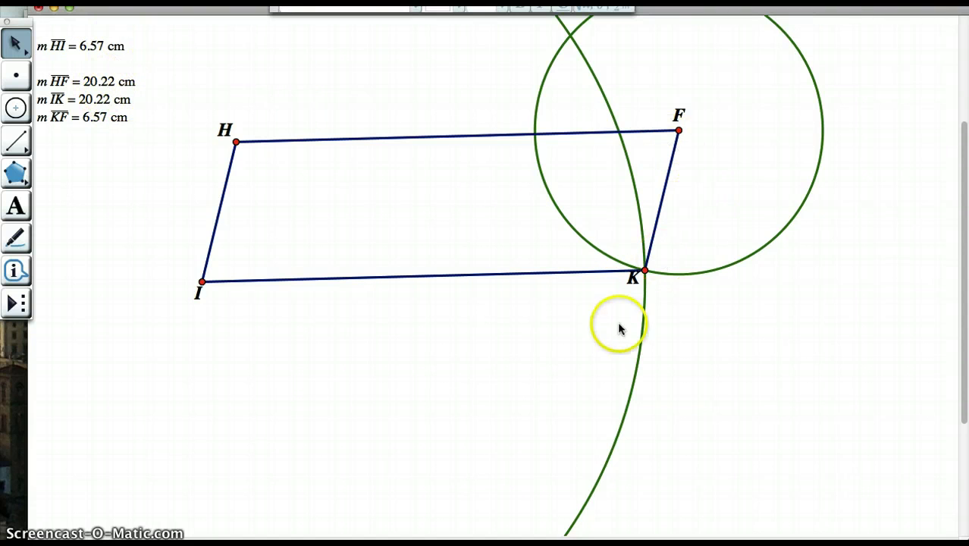
# - Hide both construction circles so that only the parallelogram HFKI and its measurements are shown
pyautogui.click(642, 301)
pyautogui.click(680, 274)
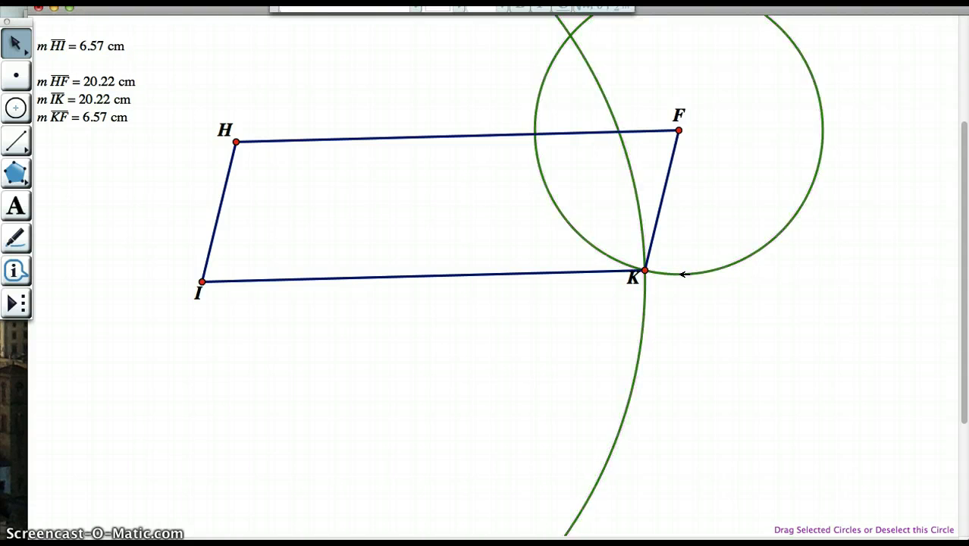
pyautogui.press('super+h')
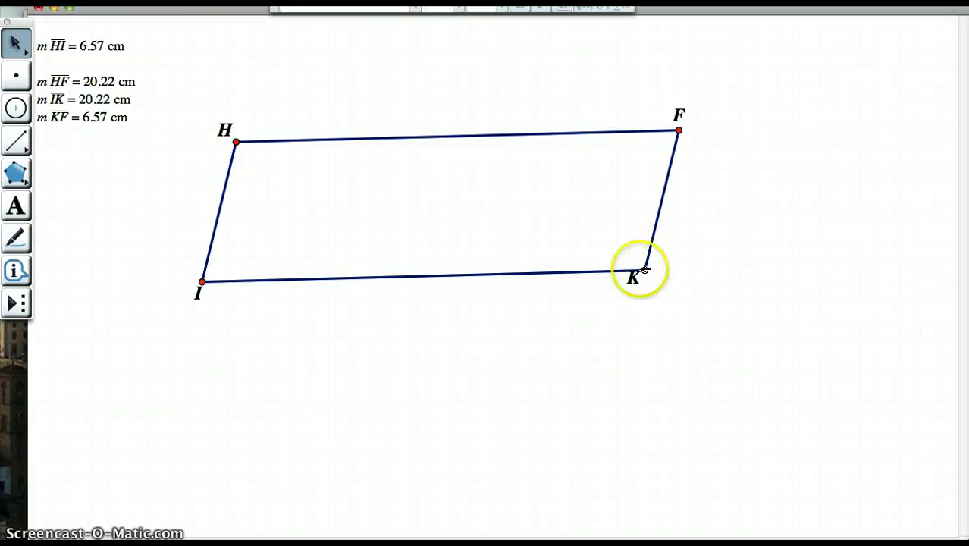
pyautogui.click(186, 1)
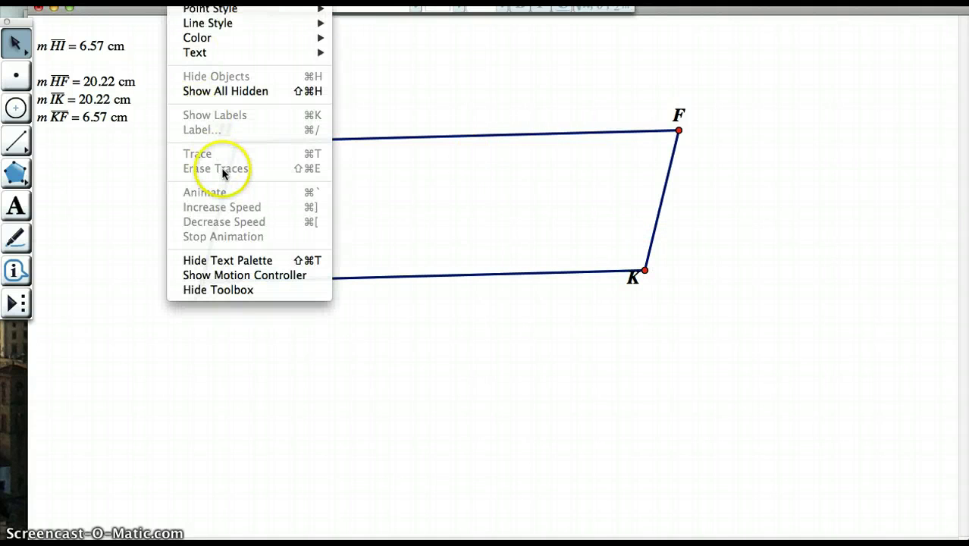
pyautogui.click(523, 66)
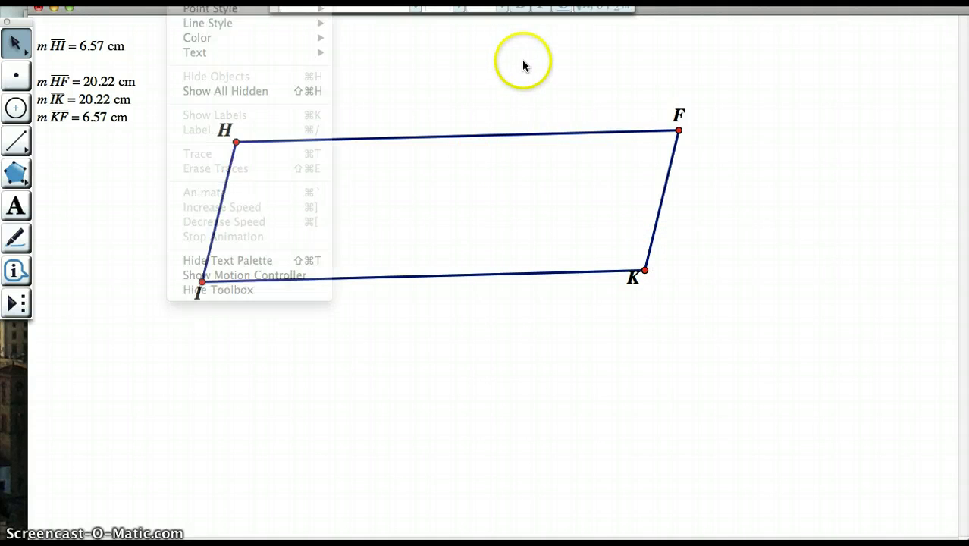
# - Move label K beside its point and reshape the parallelogram from H and I until HF is about 24.15 cm and HI about 11.36 cm
pyautogui.moveTo(636, 276); pyautogui.dragTo(658, 282)
pyautogui.moveTo(236, 141); pyautogui.dragTo(152, 174)
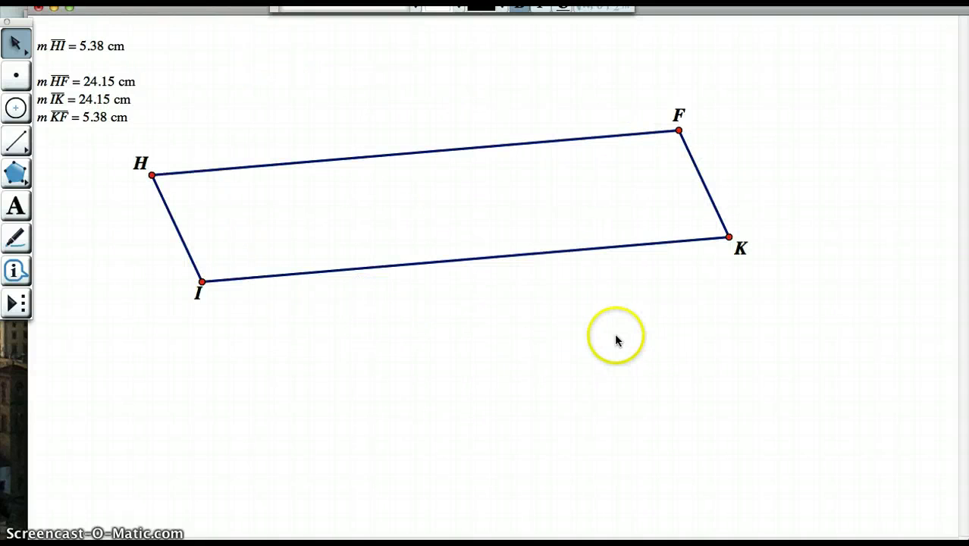
pyautogui.moveTo(201, 281); pyautogui.dragTo(259, 400)
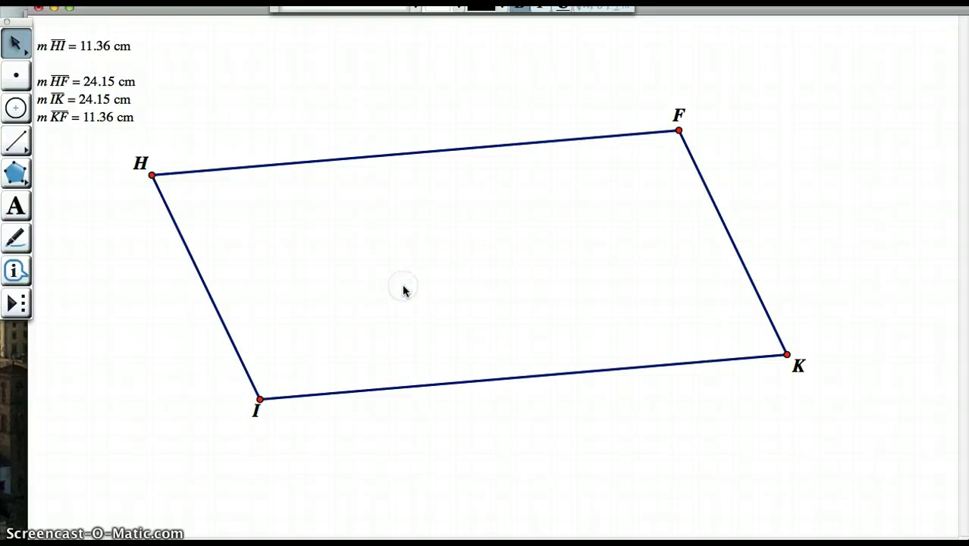